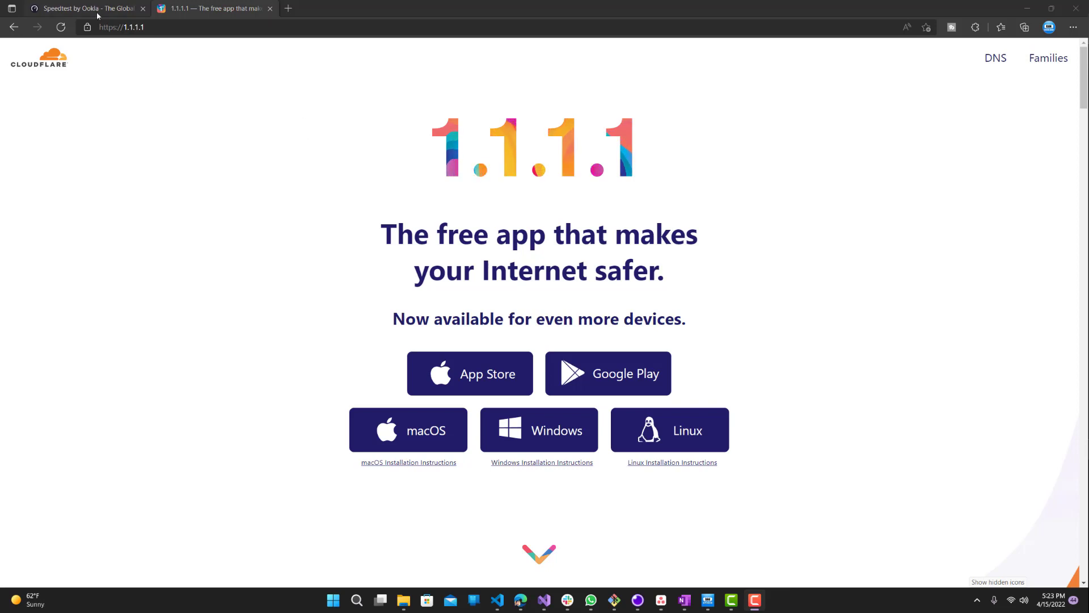
Reload Speedtest and run a plain-connection test: 14 ms ping, 193.14 down, 195.09 Mbps up
key(ctrl+shift+Tab)
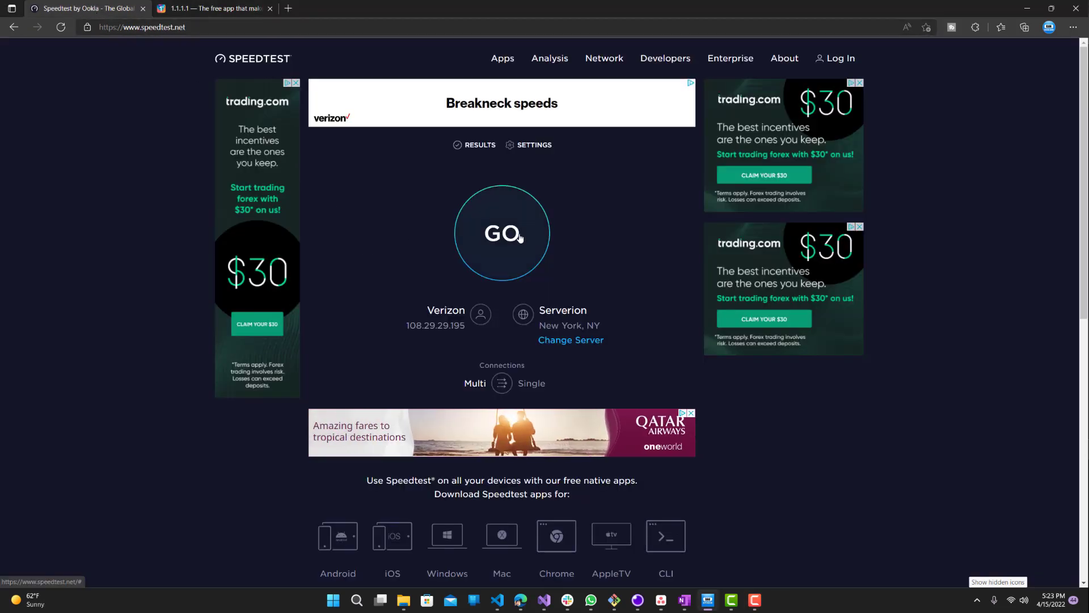
key(F5)
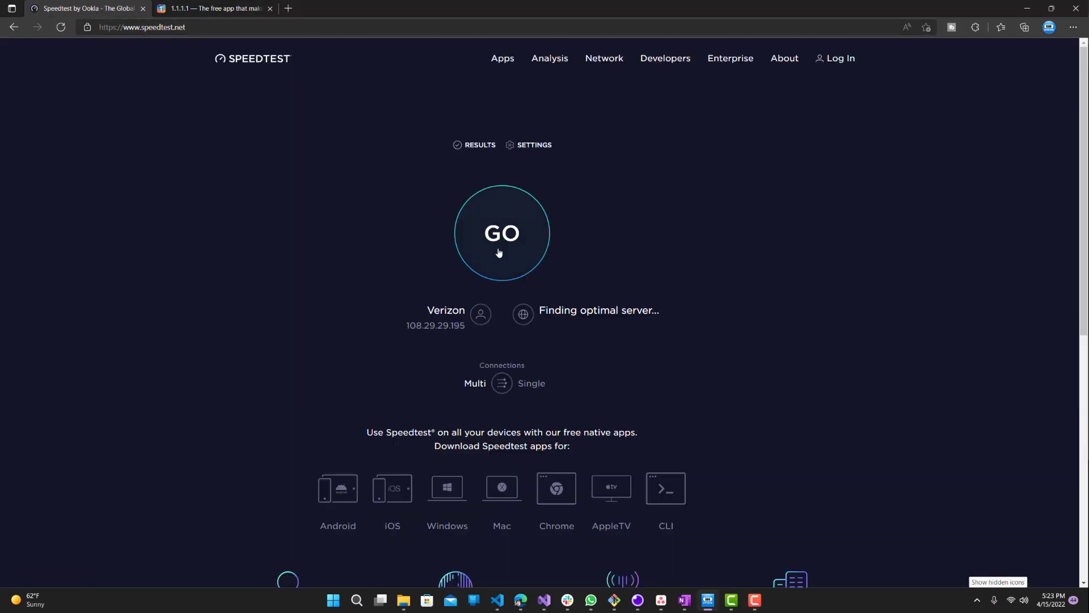
click(512, 253)
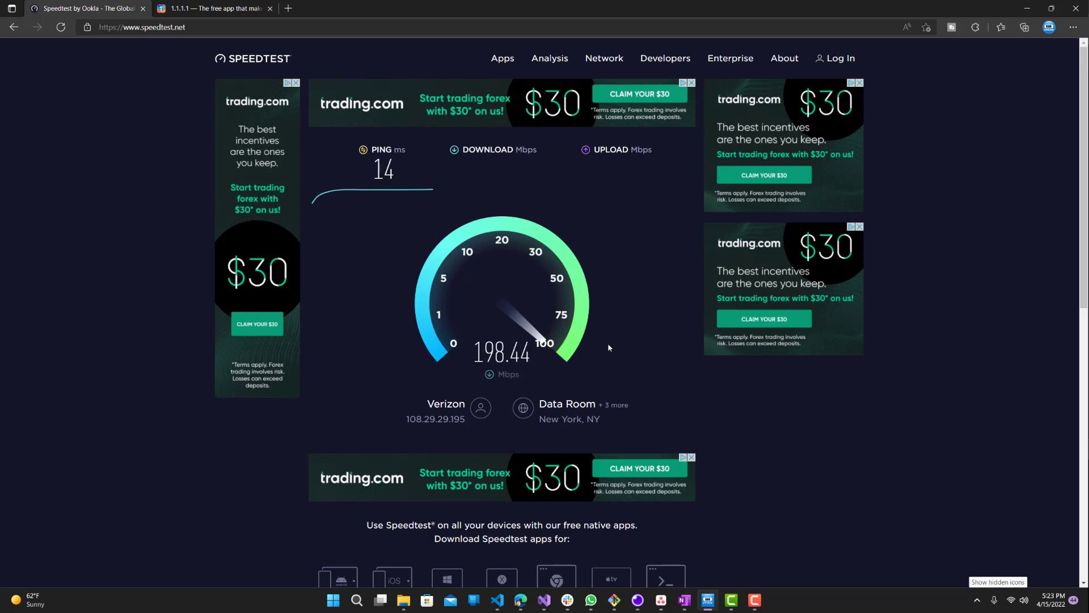
double_click(384, 169)
click(421, 175)
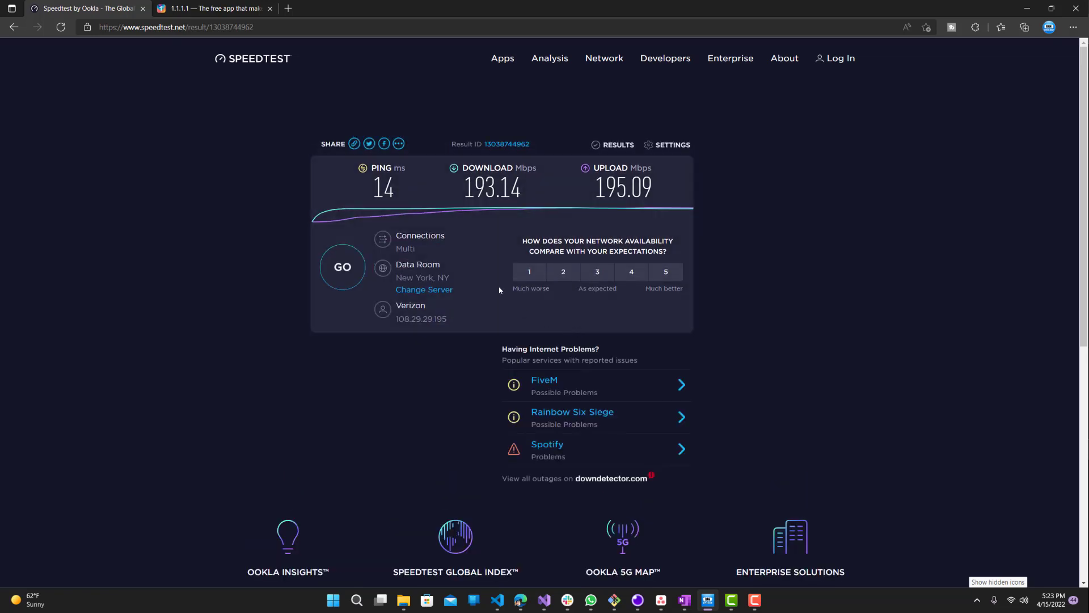
double_click(381, 188)
drag(462, 187, 548, 202)
click(536, 208)
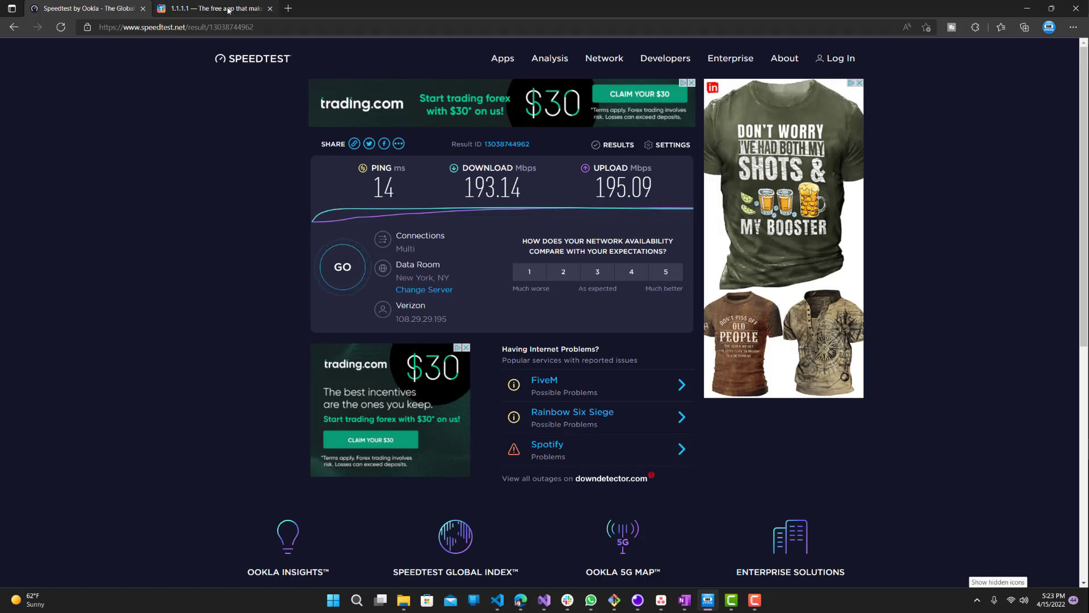
On the 1.1.1.1 app page, start then cancel the Cloudflare_WARP download and show hidden tray icons
click(204, 9)
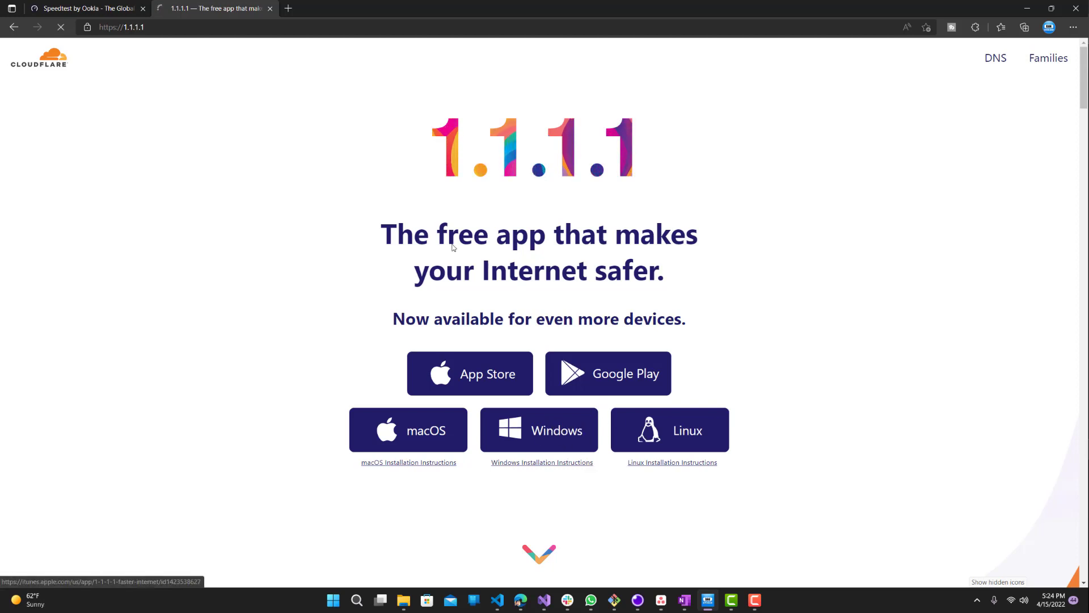
click(586, 462)
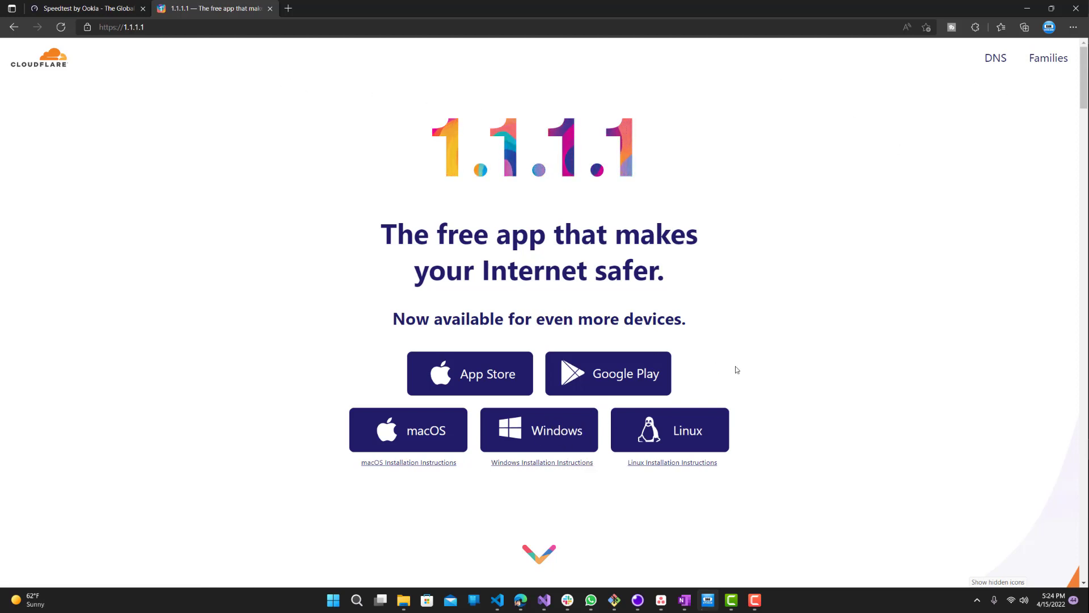
click(1012, 70)
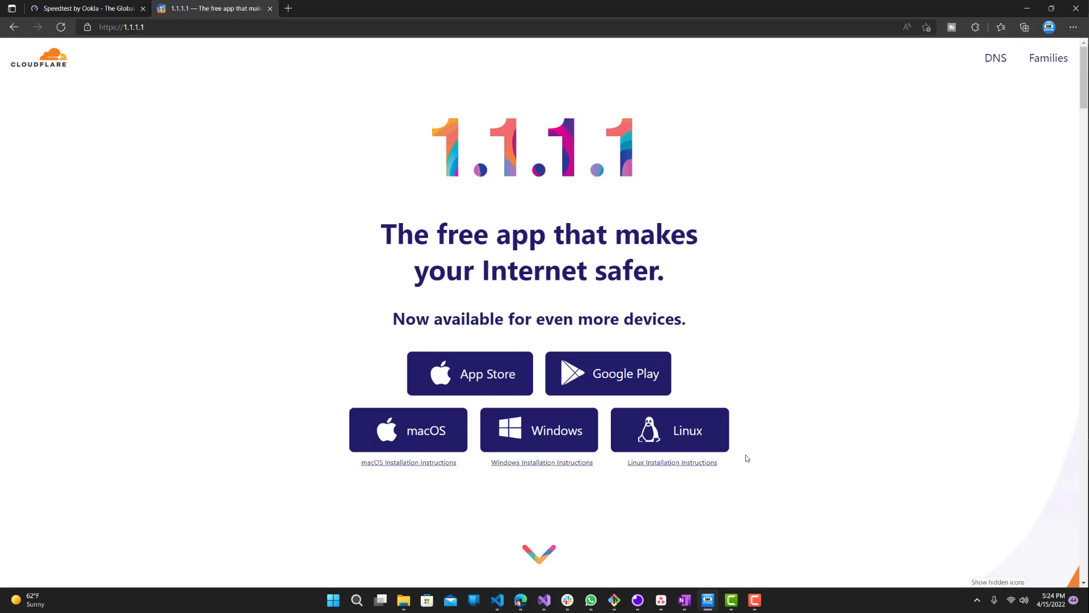
click(976, 600)
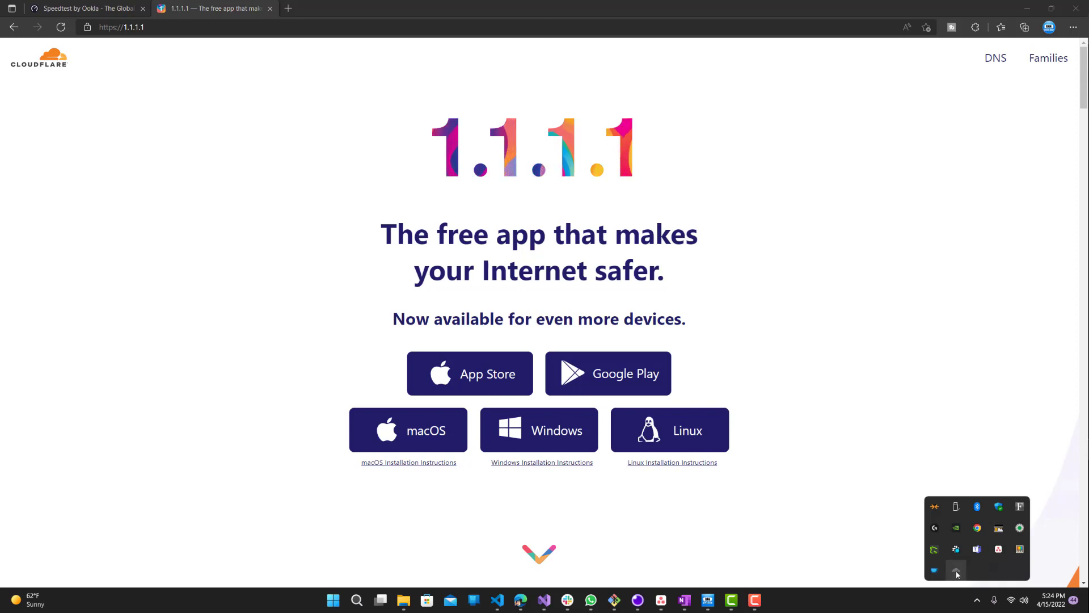
Open the WARP client panel from the tray and switch it to WARP mode
click(957, 571)
click(957, 571)
click(957, 572)
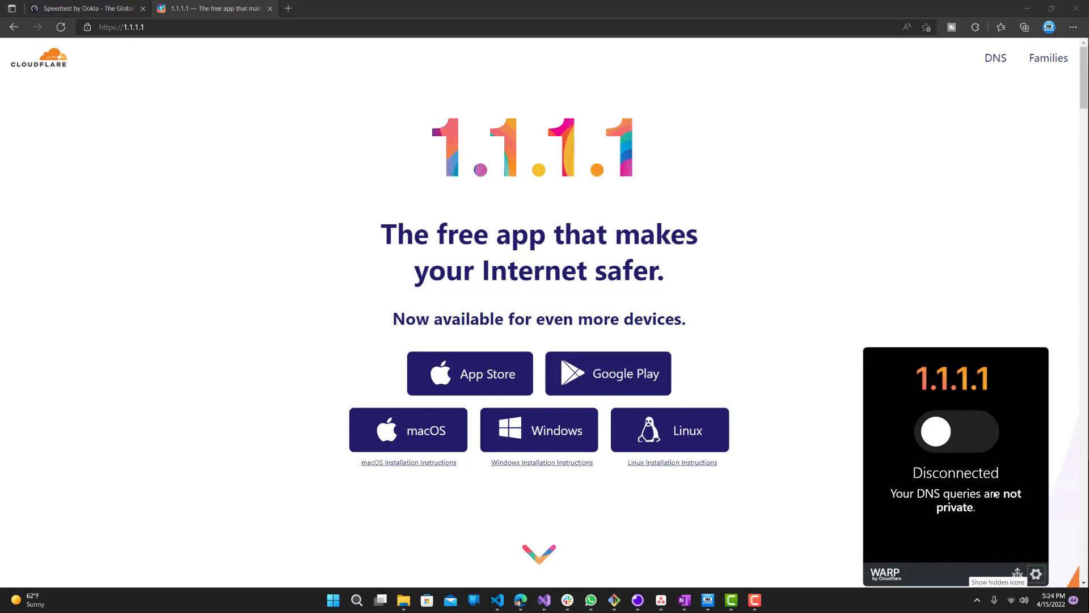
click(1035, 575)
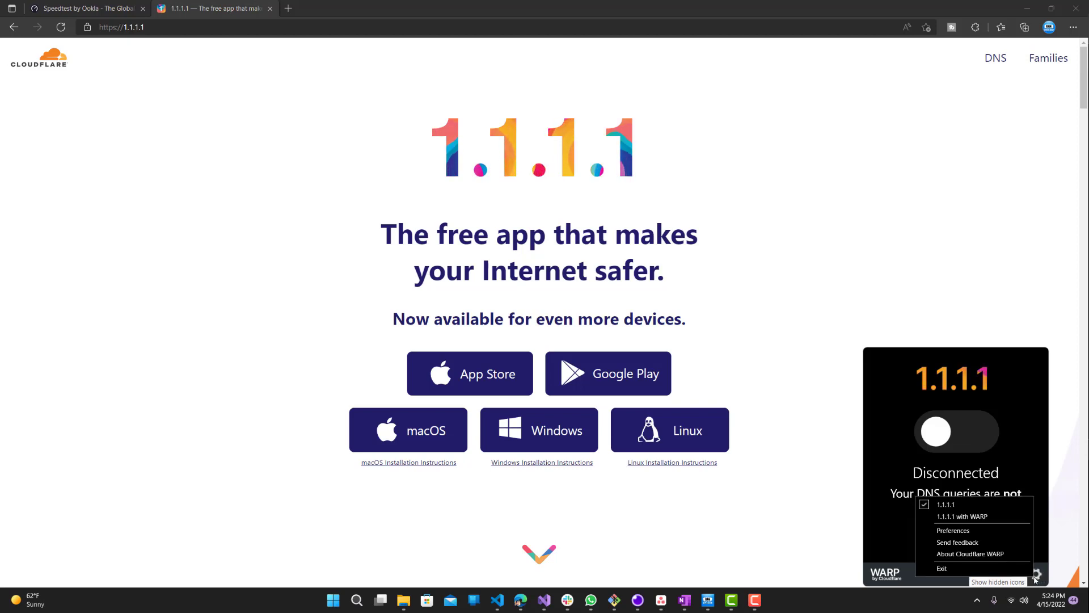
click(968, 517)
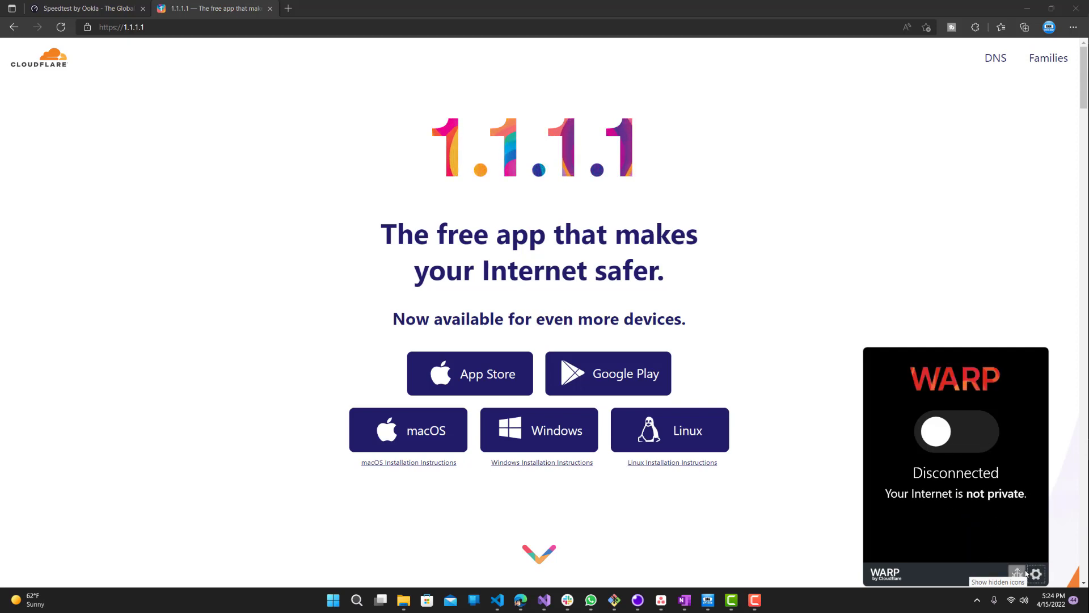
Switch the WARP client back to 1.1.1.1 mode and turn the connection on
click(1036, 574)
click(952, 500)
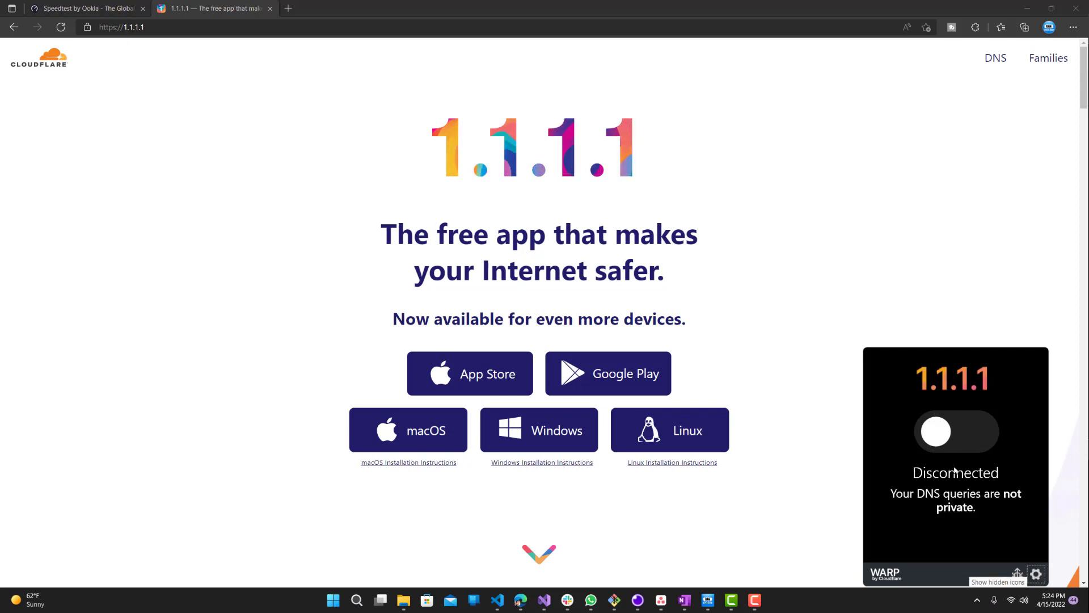
scroll(743, 394, down, 9)
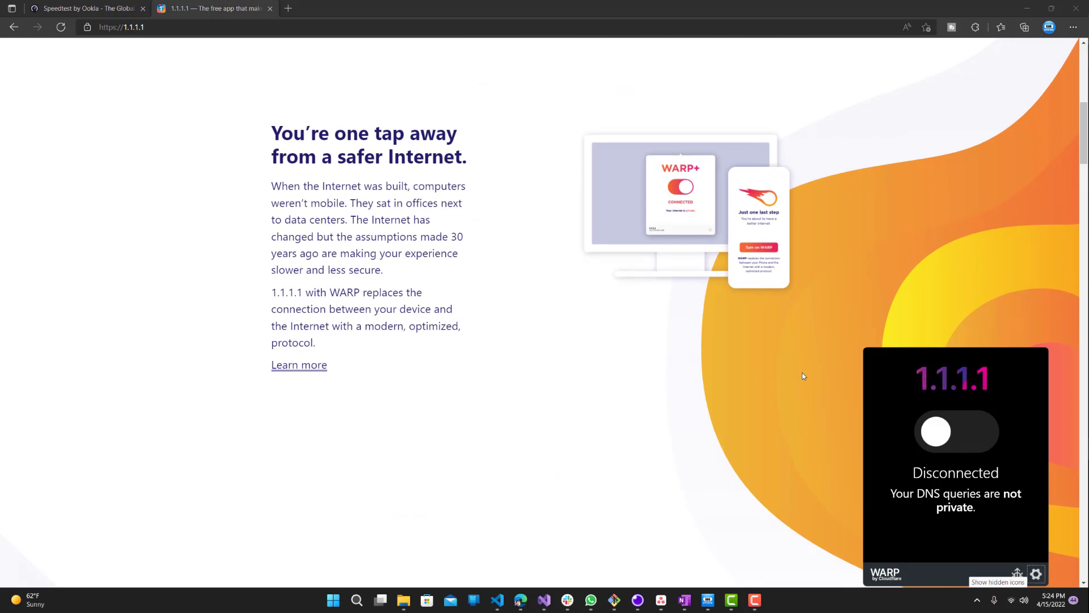
scroll(802, 375, up, 9)
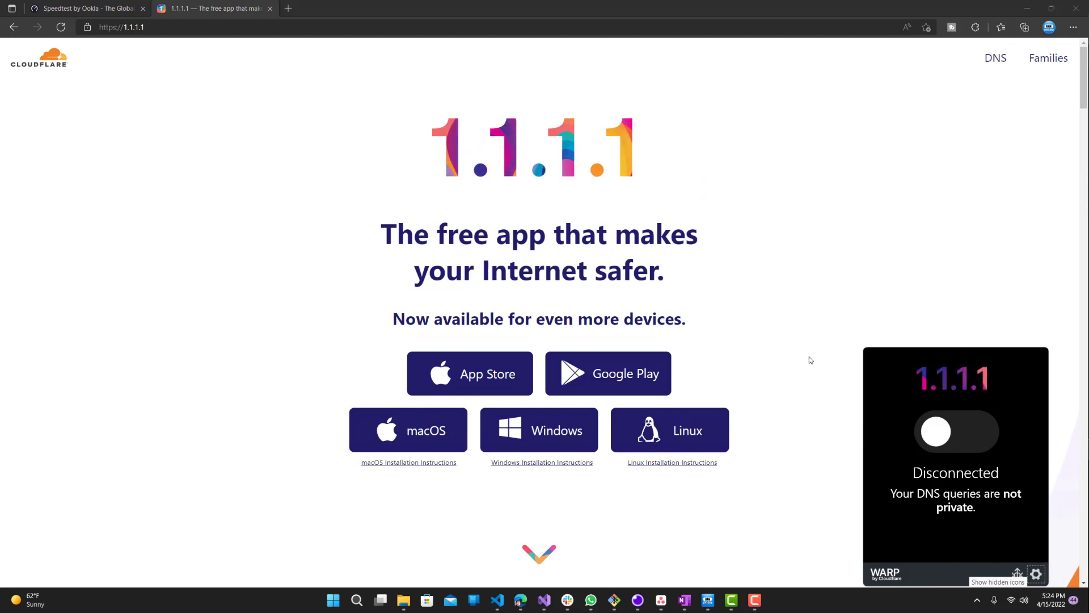
click(945, 436)
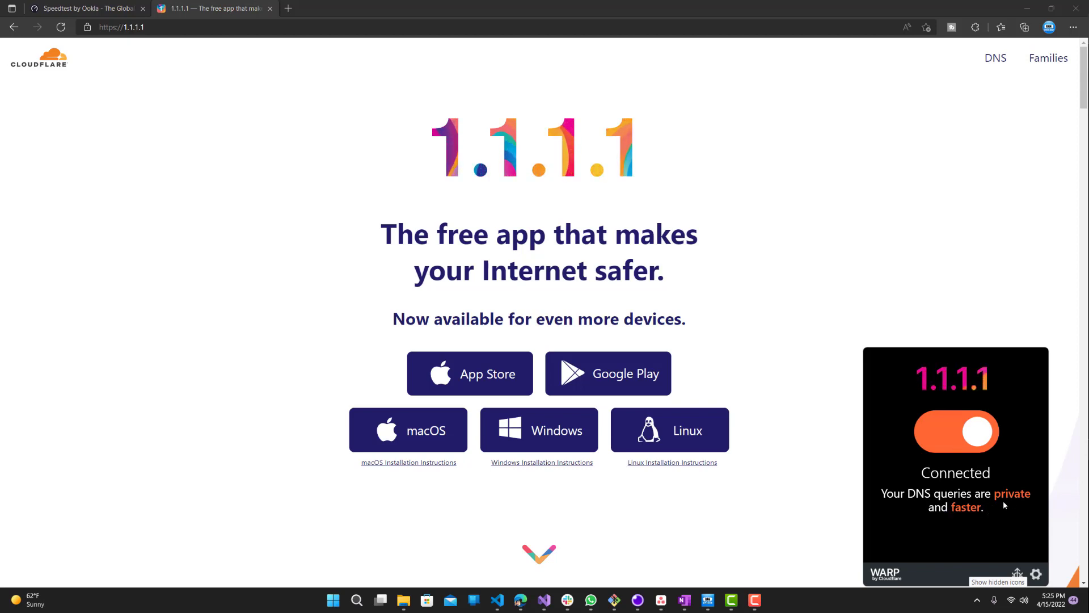
Return to the Speedtest results and highlight the ping, download and upload figures
click(72, 11)
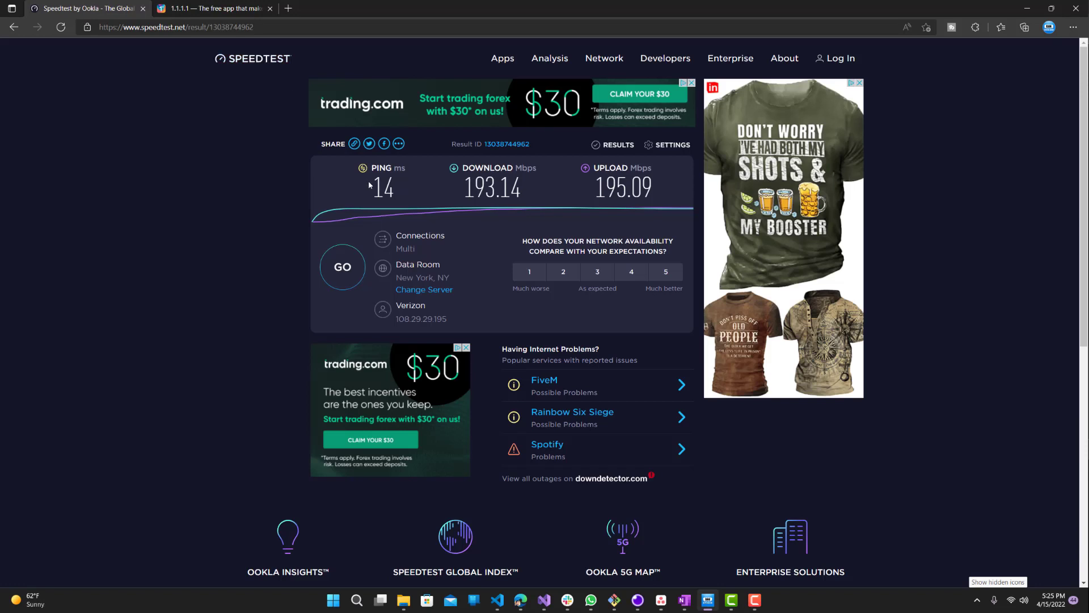
drag(372, 189, 657, 183)
click(658, 191)
Launch Snipping Tool, capture the results panel, and minimize the editor window
key(super)
text(snipping Tool)
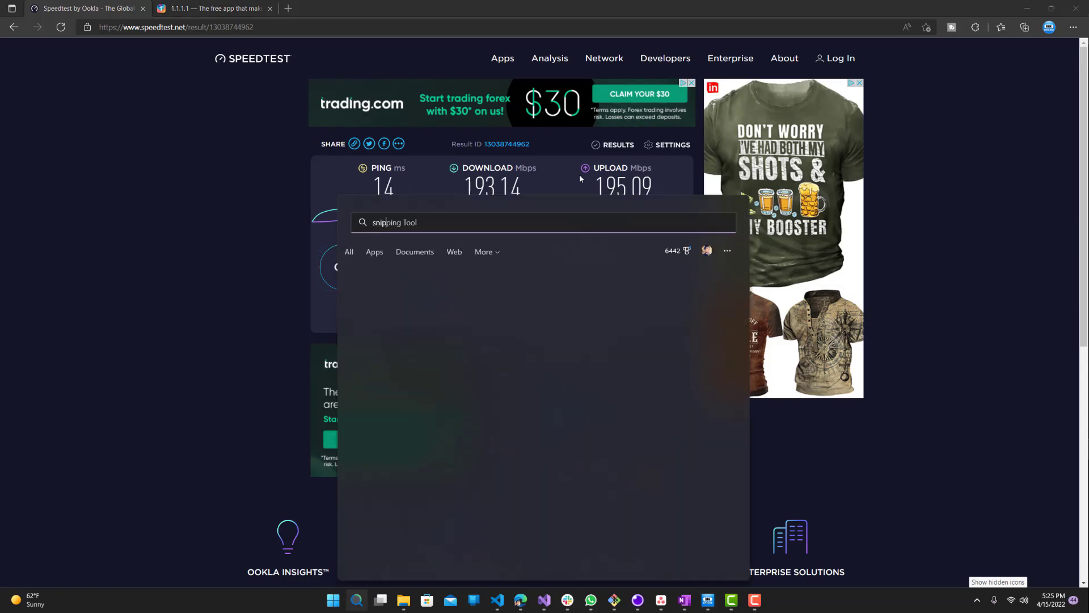
key(Return)
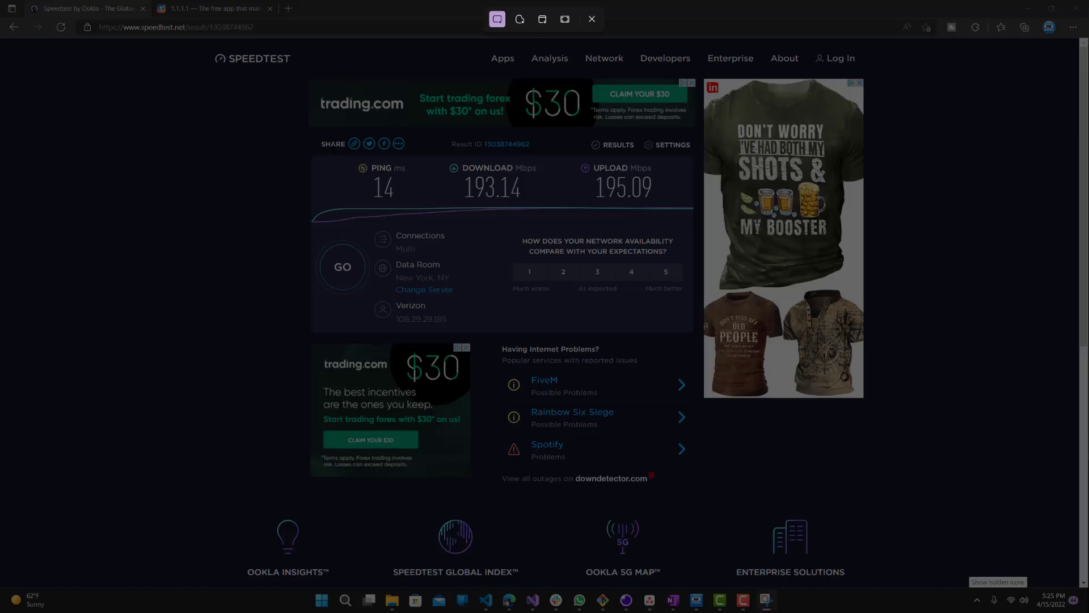
drag(333, 146, 681, 218)
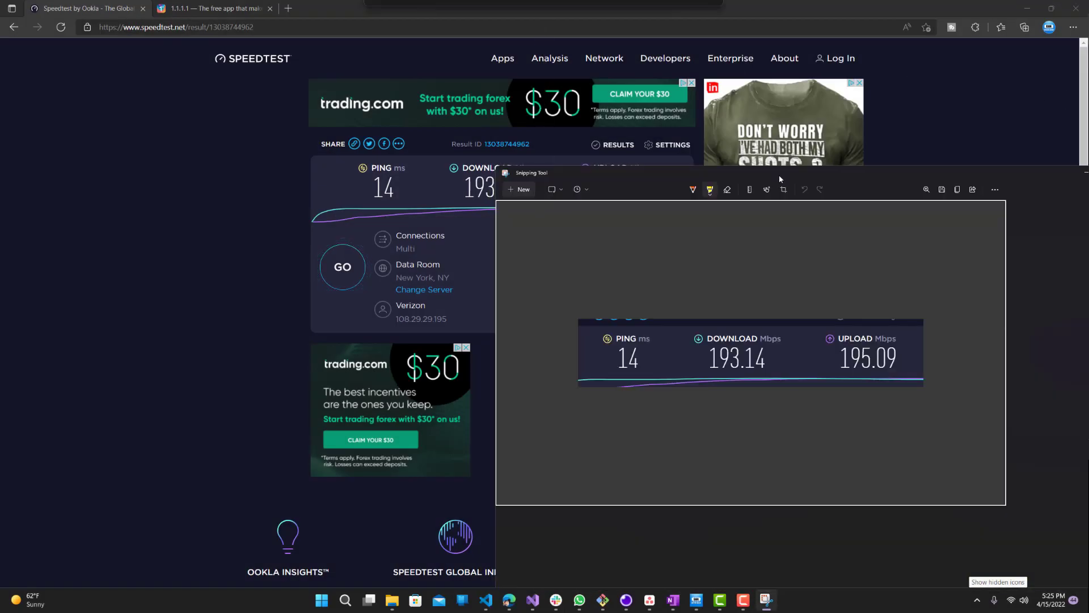
key(super+Down)
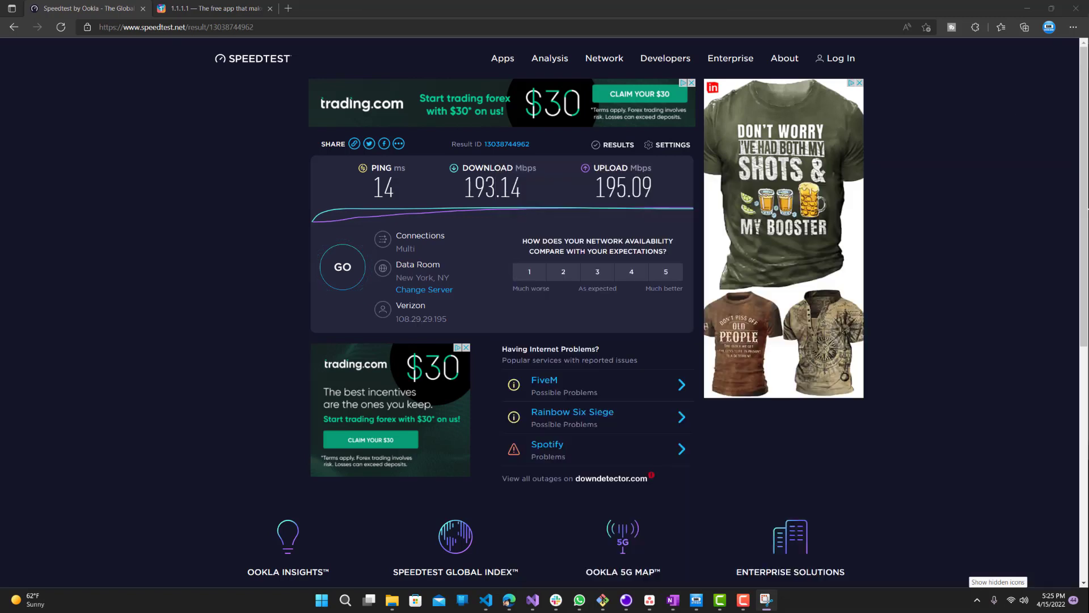
Rerun Speedtest with 1.1.1.1 connected: 12 ms ping, 169.08 Mbps down, 204.70 Mbps up
click(61, 27)
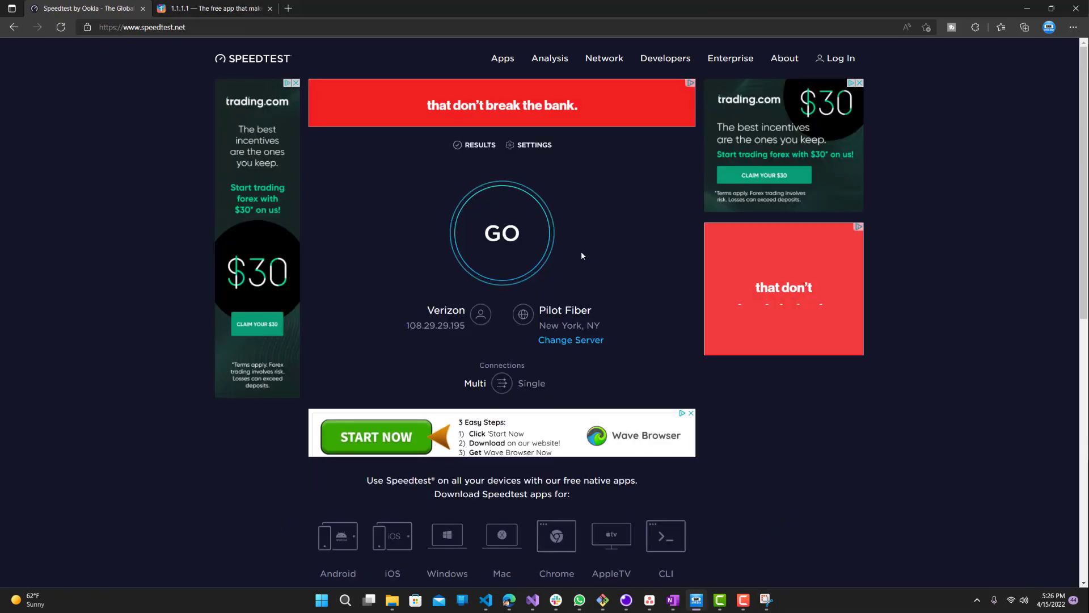
click(509, 233)
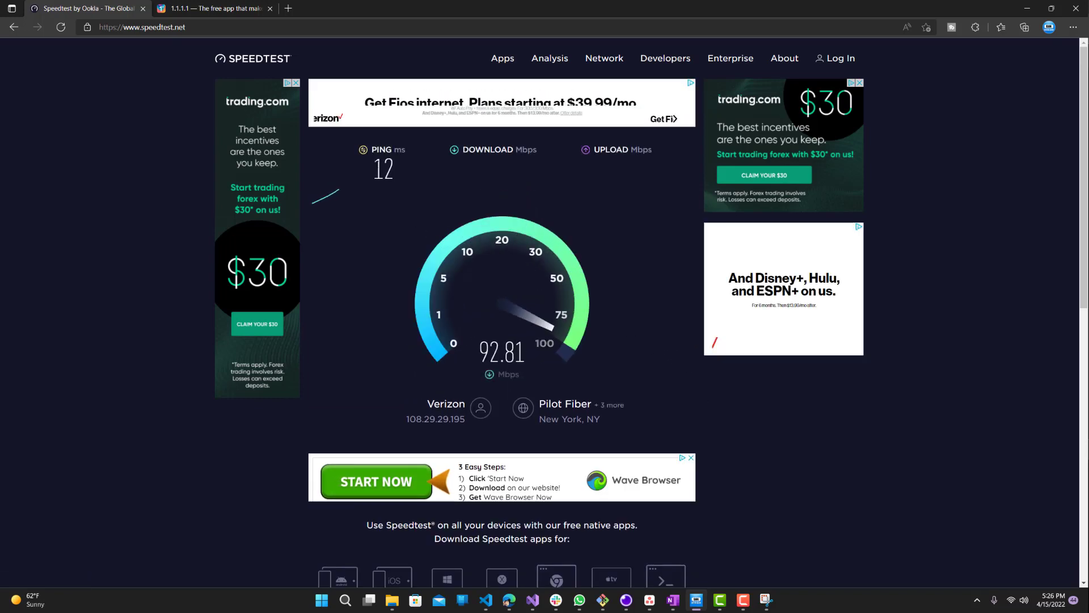
double_click(384, 168)
click(397, 216)
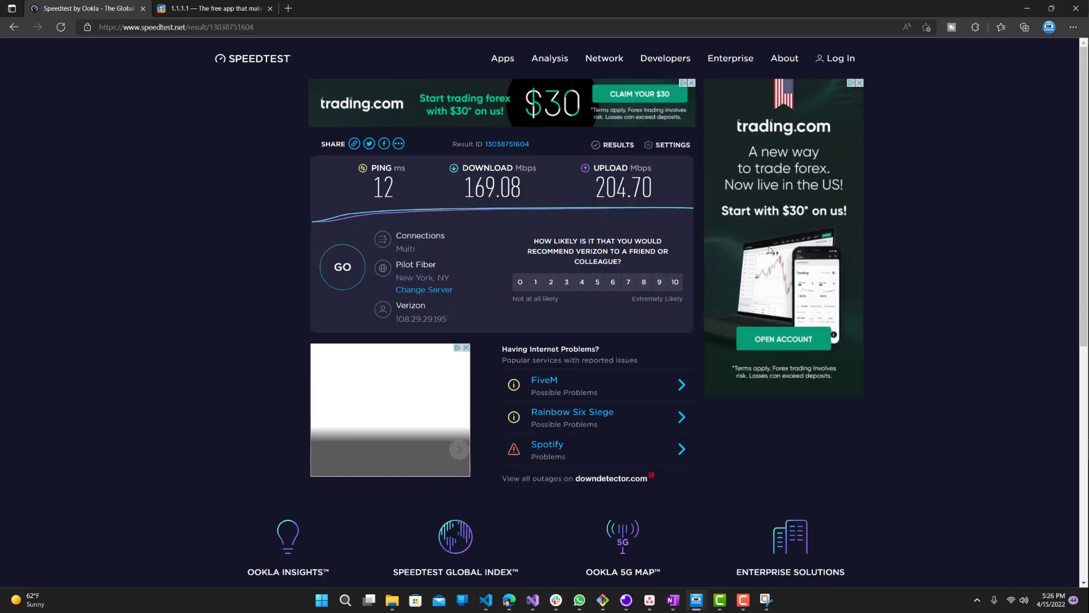
Position the Snipping Tool capture of the first results beside Speedtest, then show the 1.1.1.1 page
key(alt+Tab)
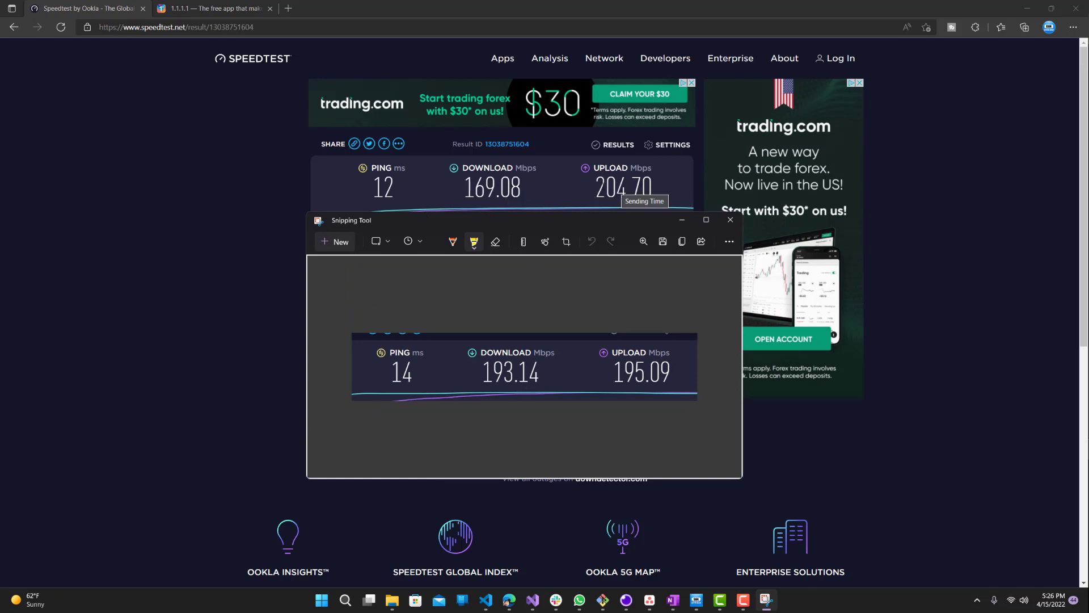
drag(606, 228, 598, 225)
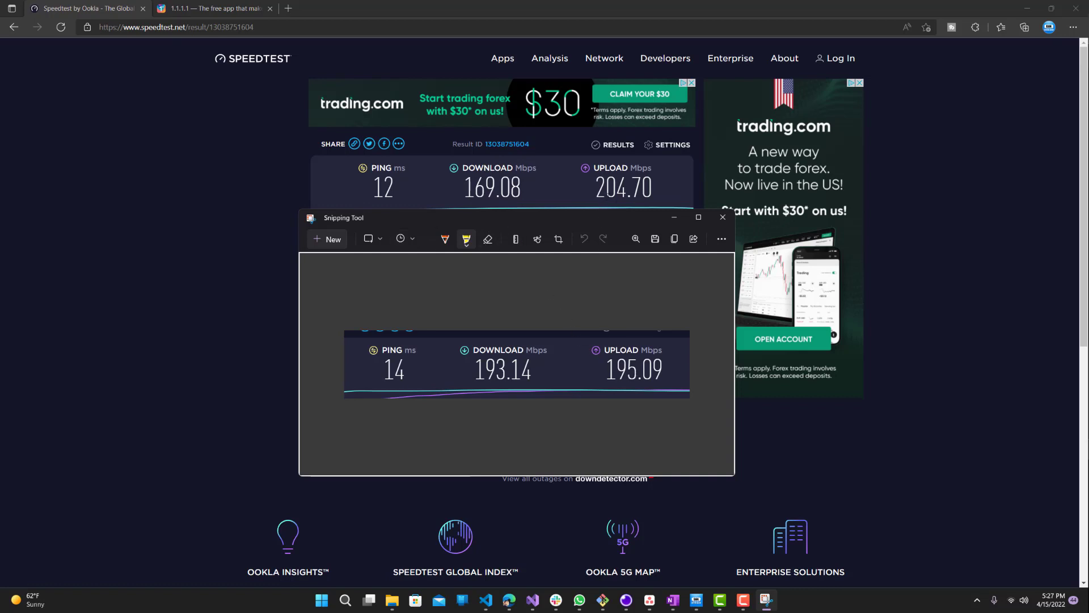
drag(623, 223, 553, 222)
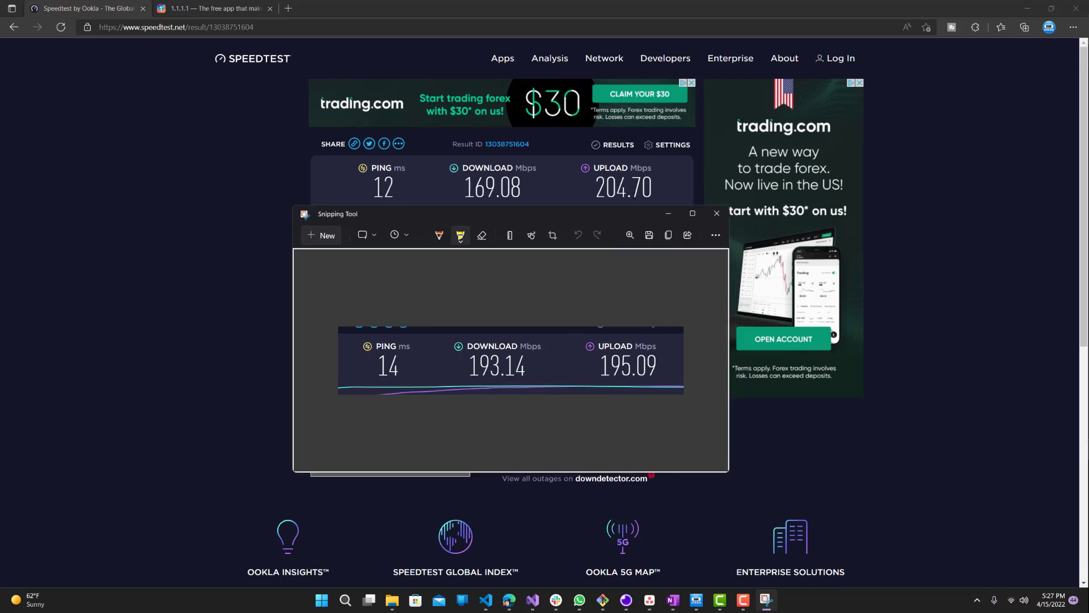
drag(619, 220, 628, 219)
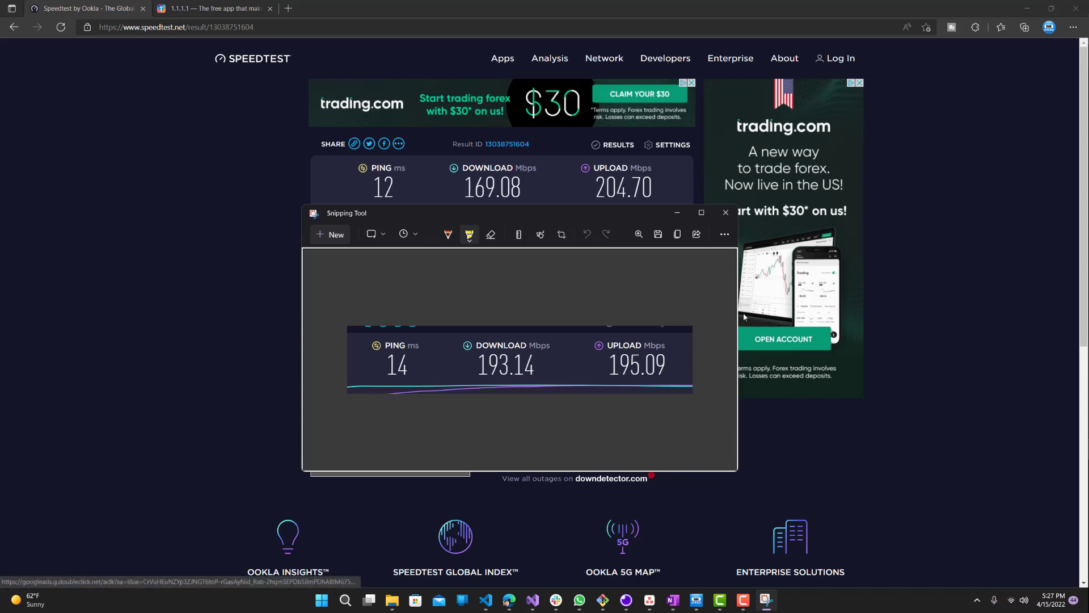
click(210, 8)
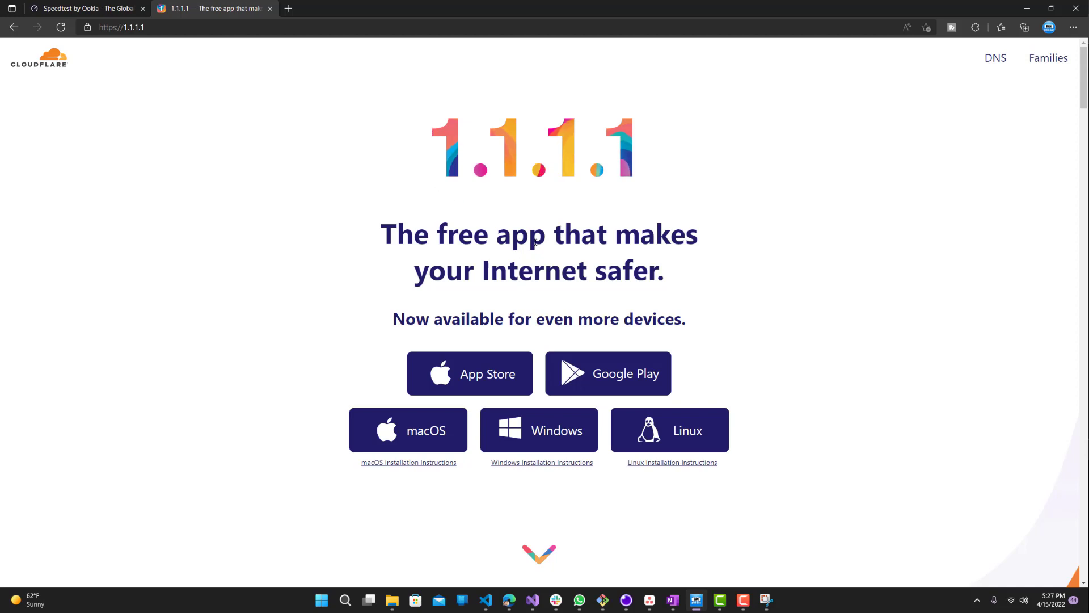
Scroll the 1.1.1.1 page down to the 'You're one tap away from a safer Internet' section
scroll(536, 241, down, 1)
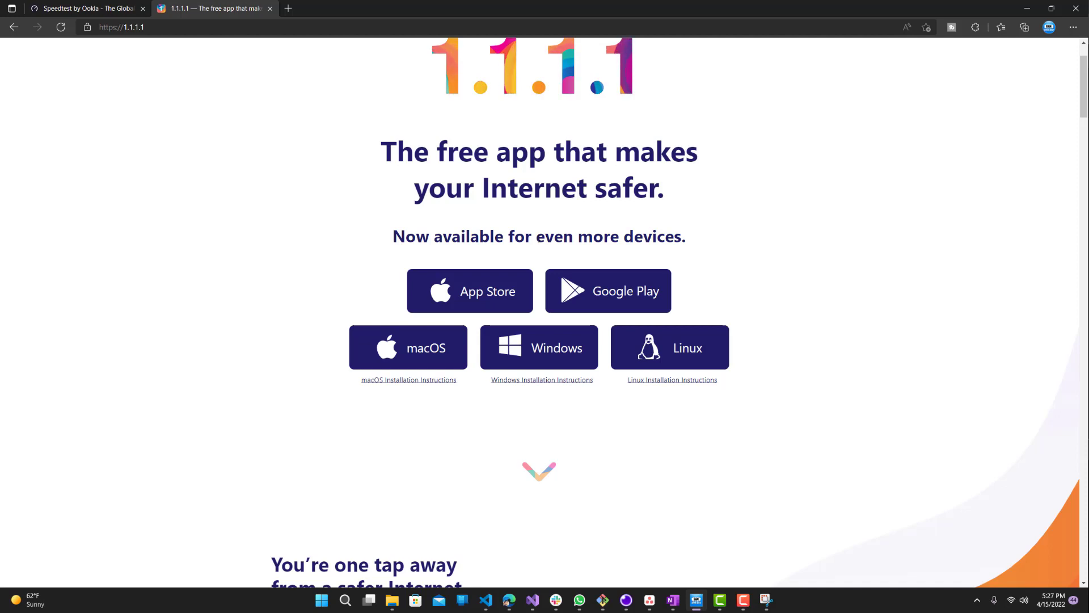
scroll(440, 348, down, 3)
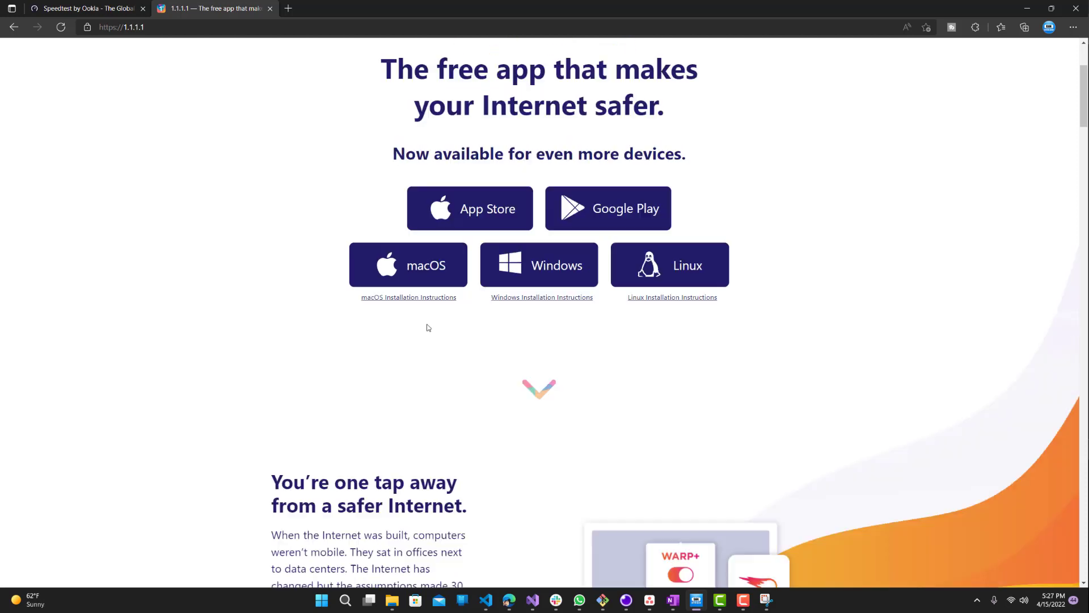
scroll(459, 353, down, 3)
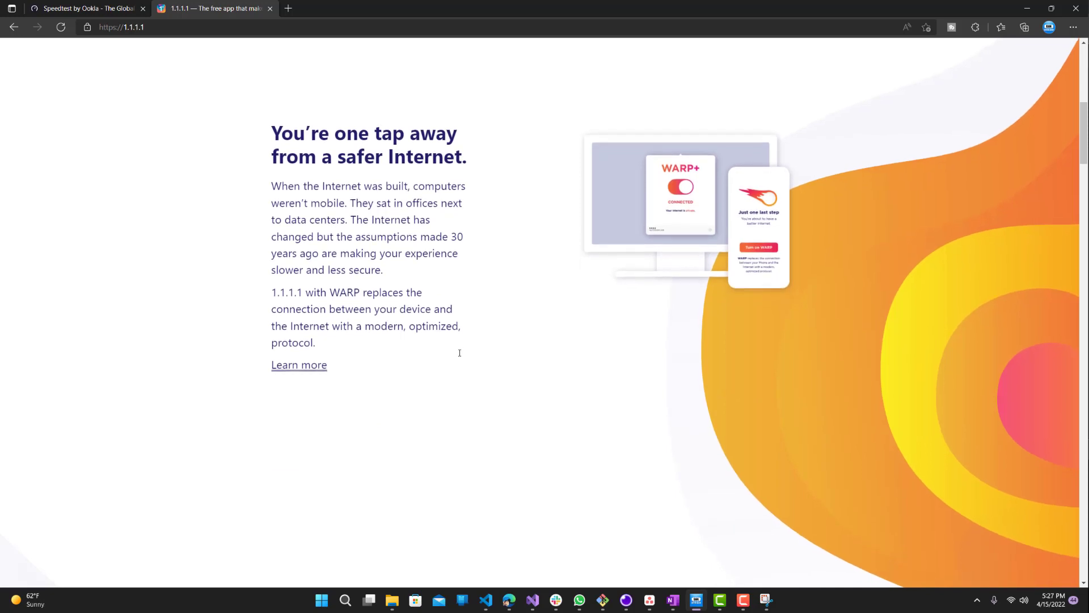
Open Cloudflare WARP from the tray and switch the mode to '1.1.1.1 with WARP'
click(977, 600)
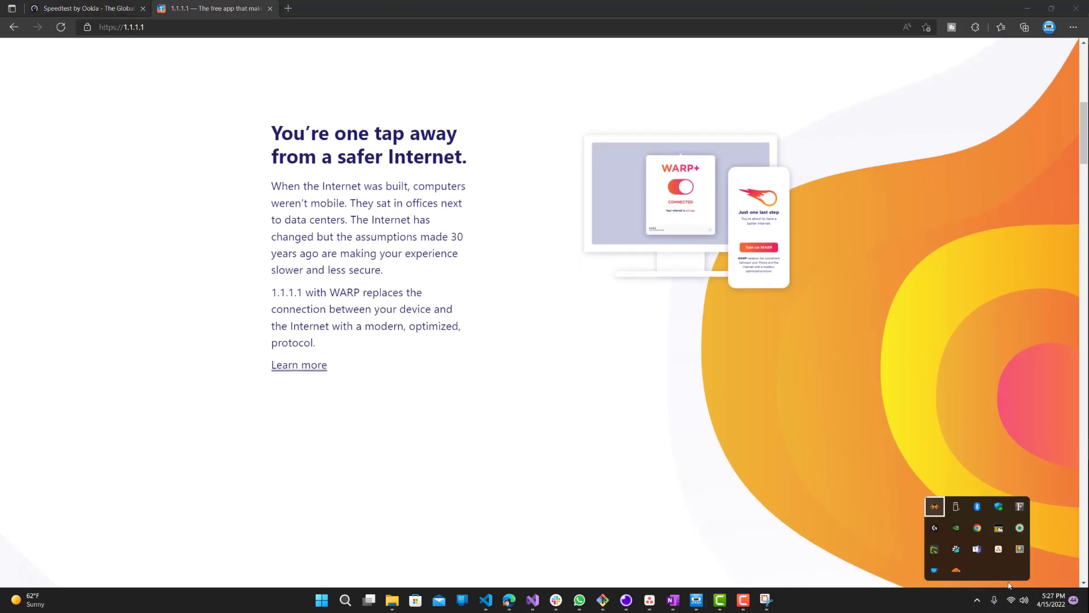
click(961, 570)
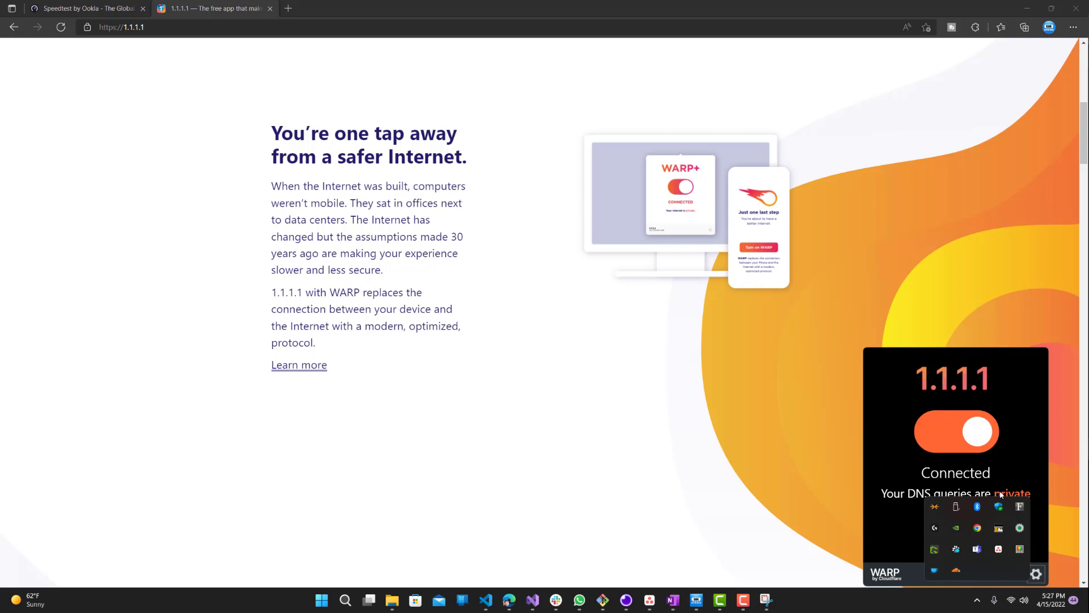
click(955, 570)
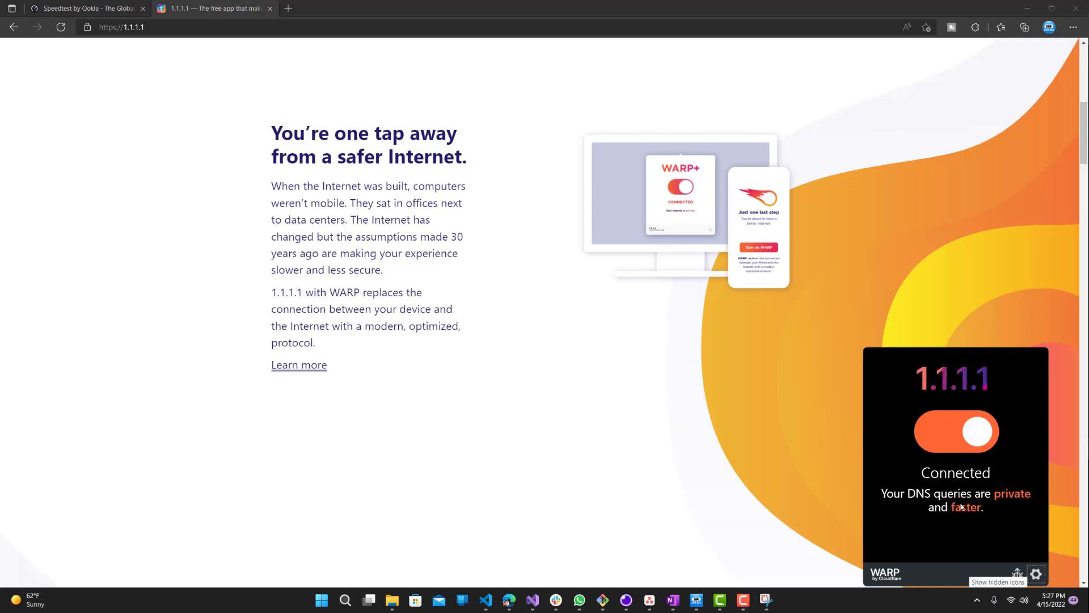
click(1036, 574)
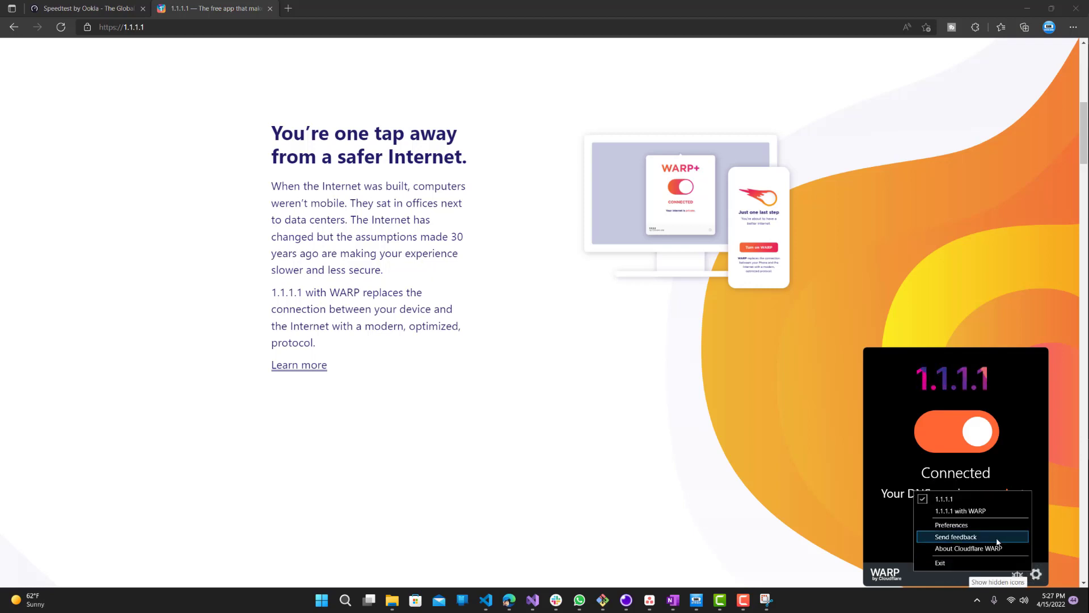
click(965, 513)
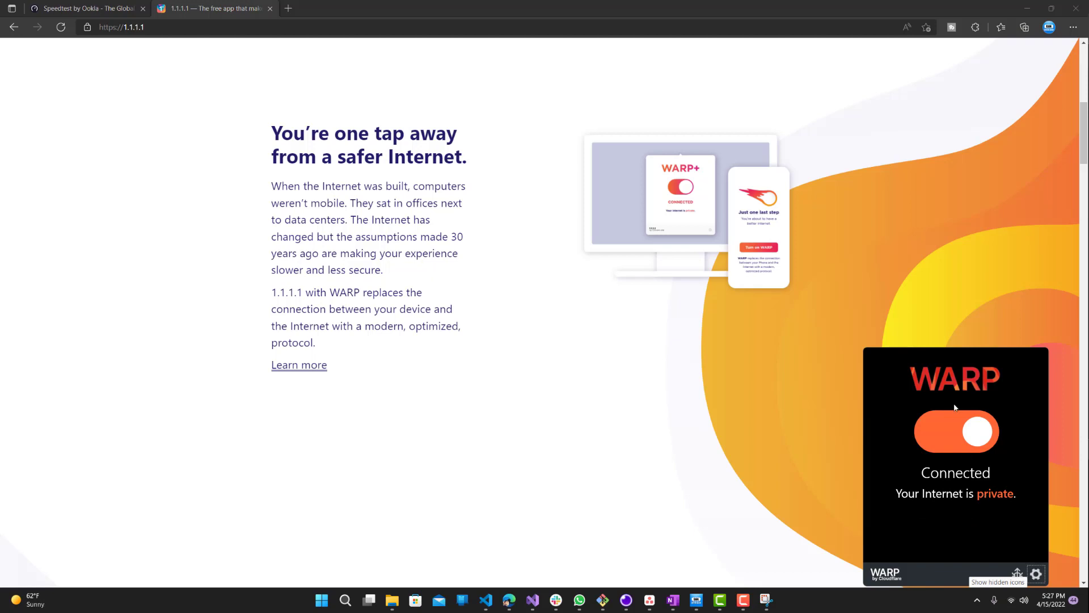
Open and close the WARP Preferences window, then return to the Speedtest results
click(1036, 579)
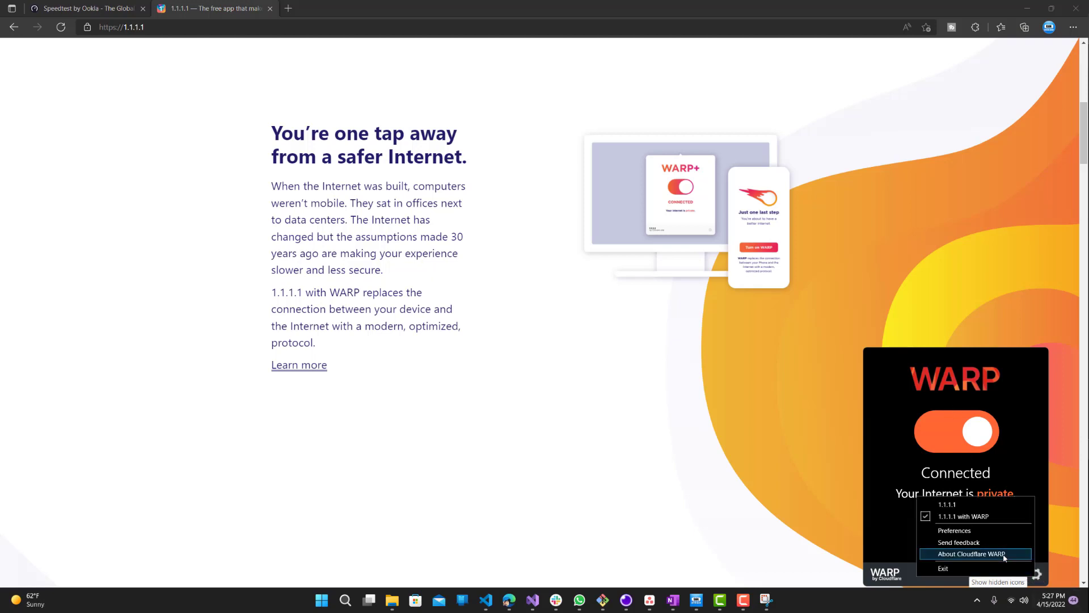
click(971, 532)
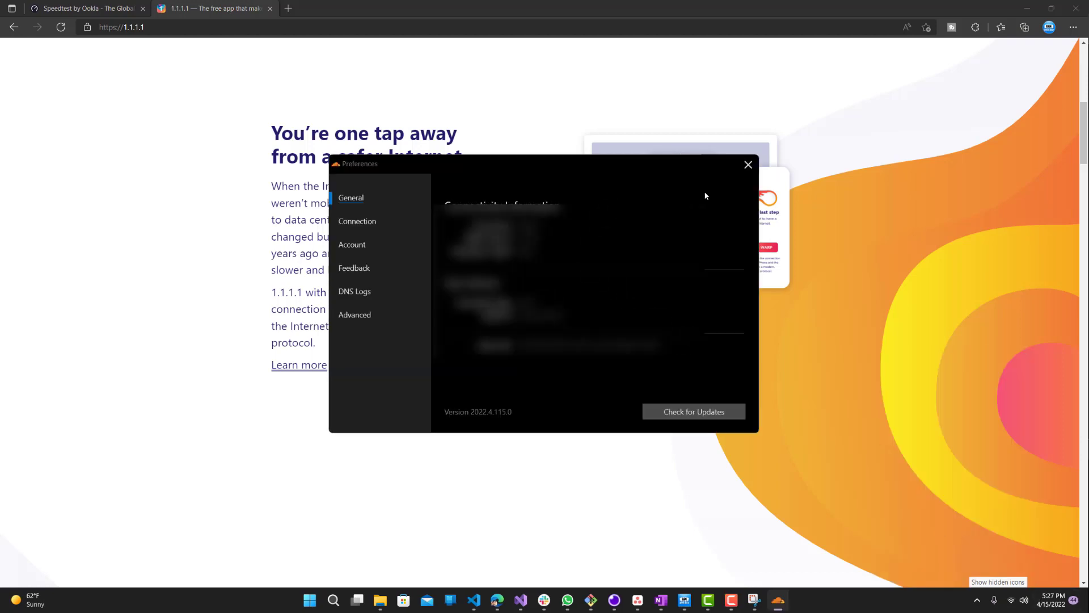
click(747, 164)
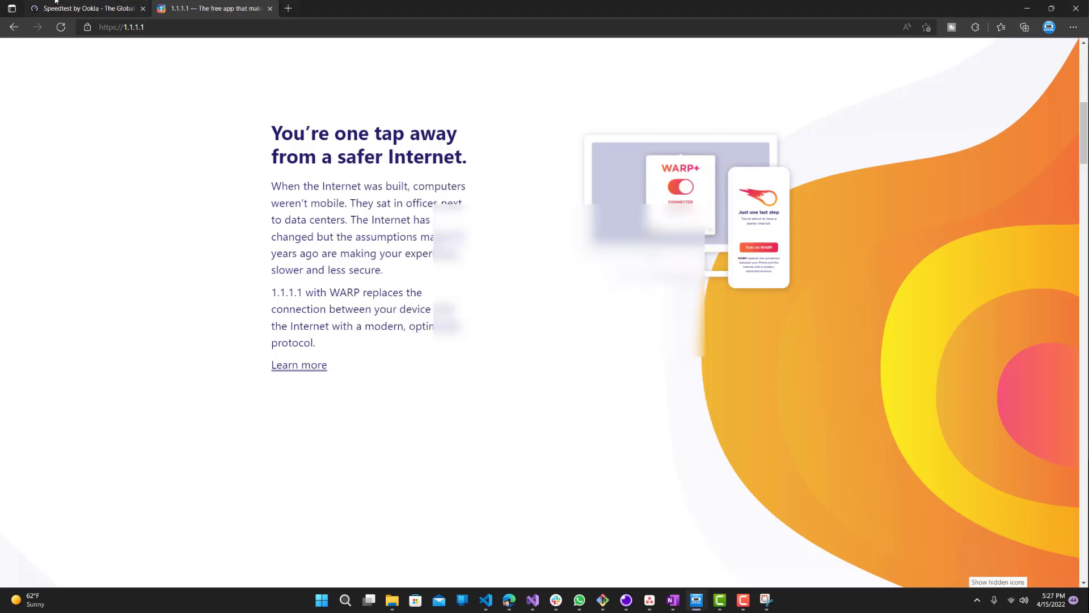
click(82, 9)
Reload the Speedtest home page, briefly checking the 1.1.1.1 page in between
click(245, 63)
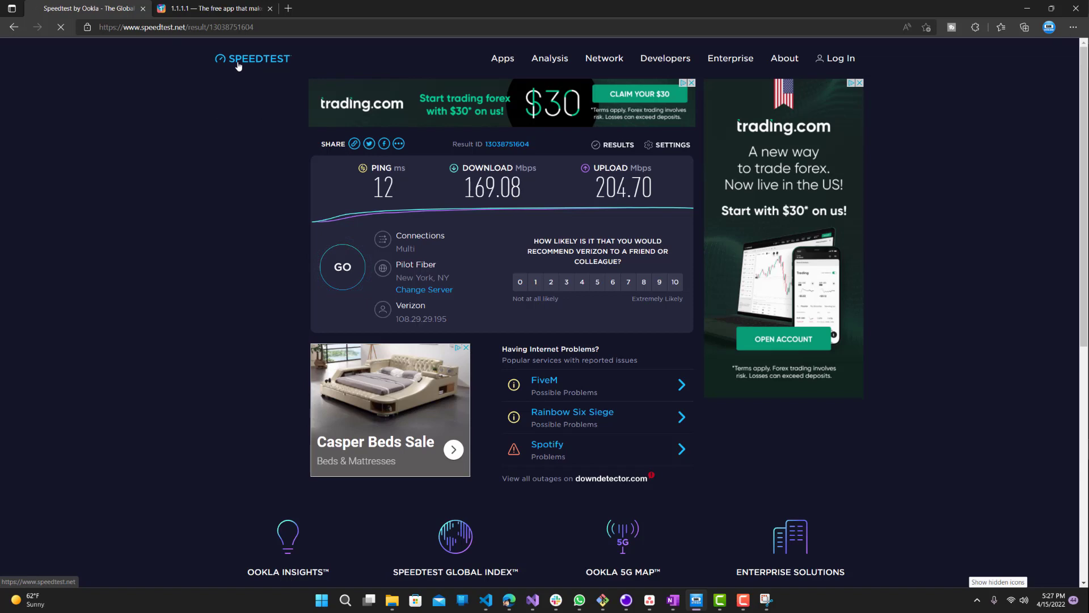
click(232, 5)
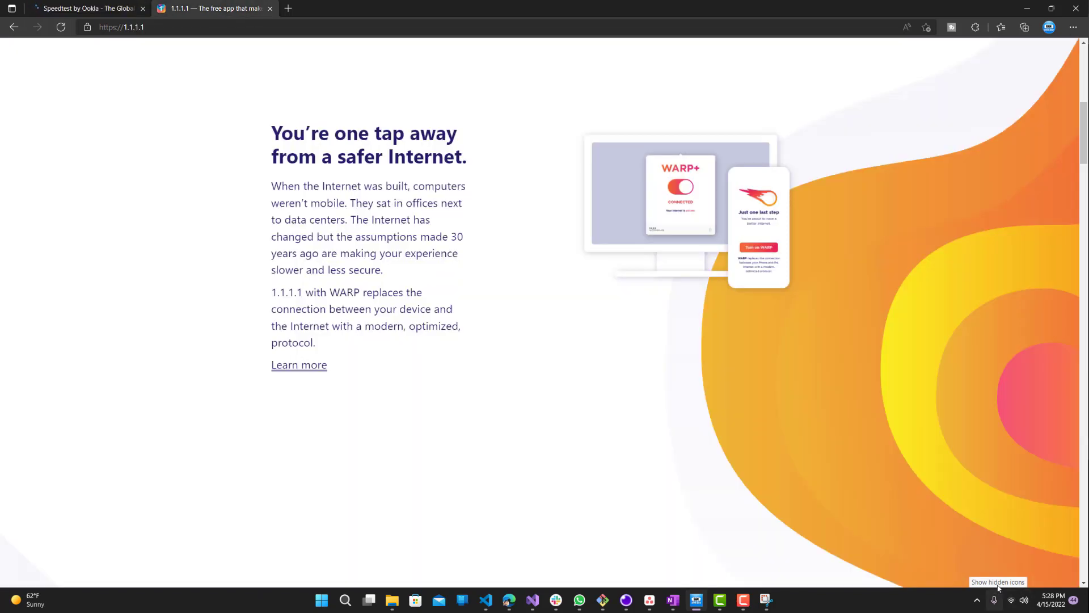
scroll(469, 229, down, 7)
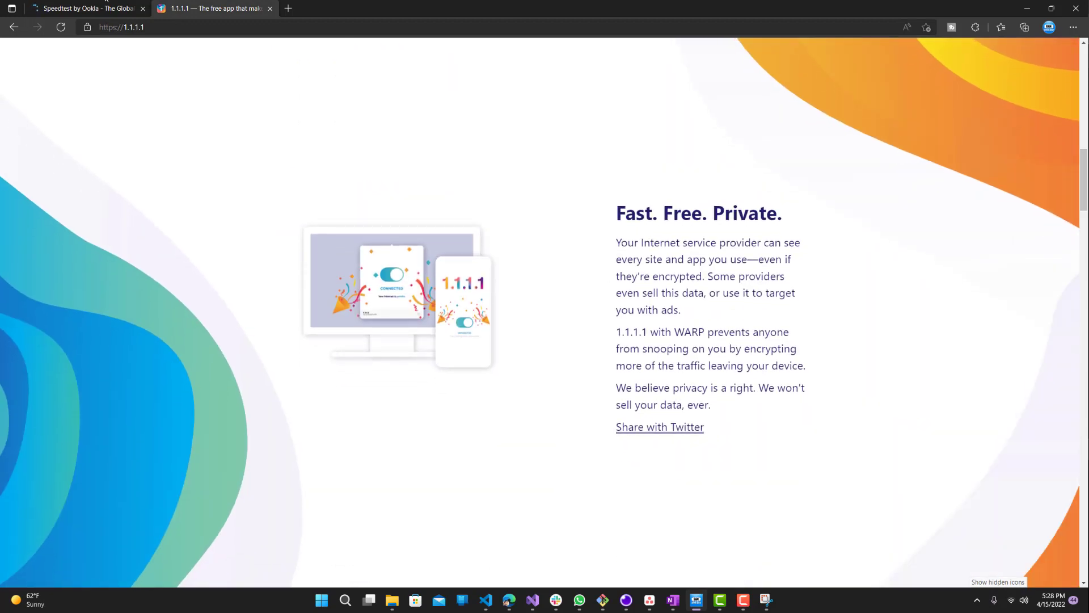
click(94, 9)
Run the test over Cloudflare Warp: 15 ms ping, 75.74 Mbps down, 169.95 Mbps up
click(486, 253)
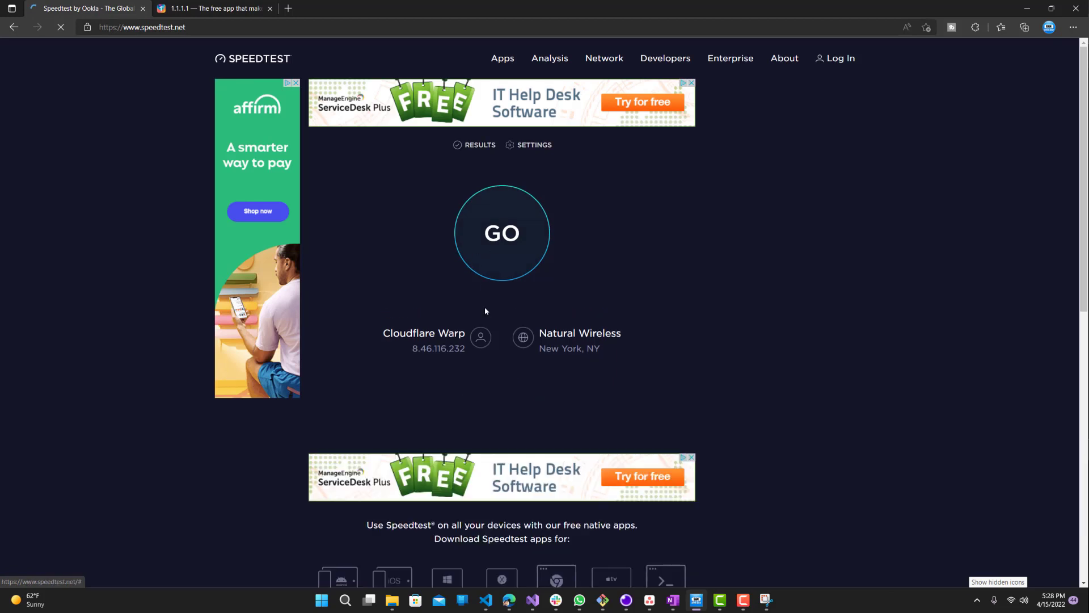
mouse_move(390, 404)
mouse_down()
mouse_move(465, 404)
mouse_move(396, 419)
mouse_up()
click(397, 421)
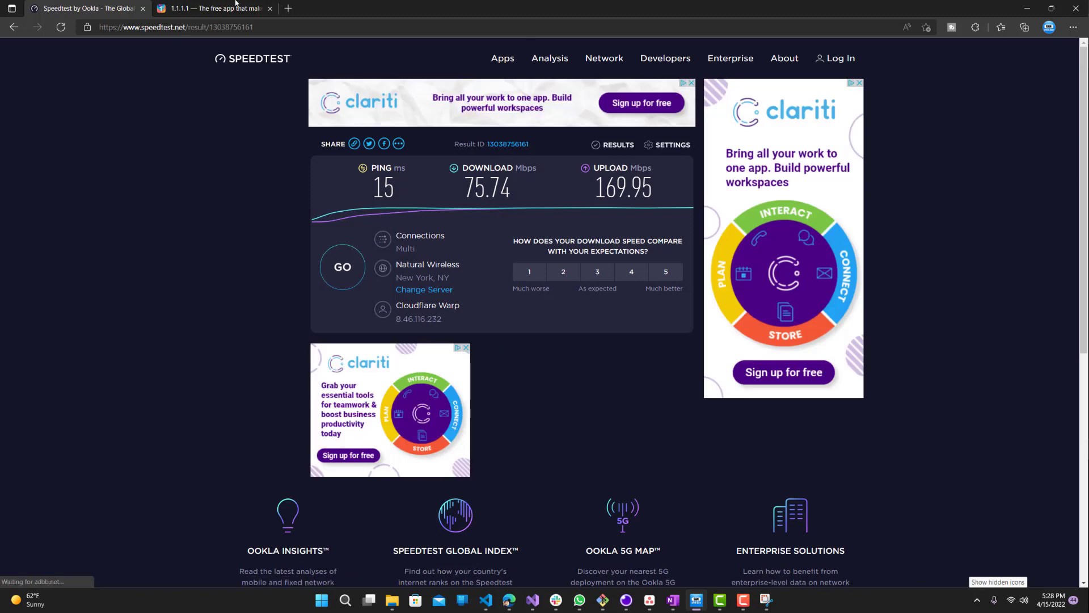
On the 1.1.1.1 page, scroll down to the WARP+ 'Use the Internet fast-lane' section
click(215, 9)
scroll(576, 340, up, 5)
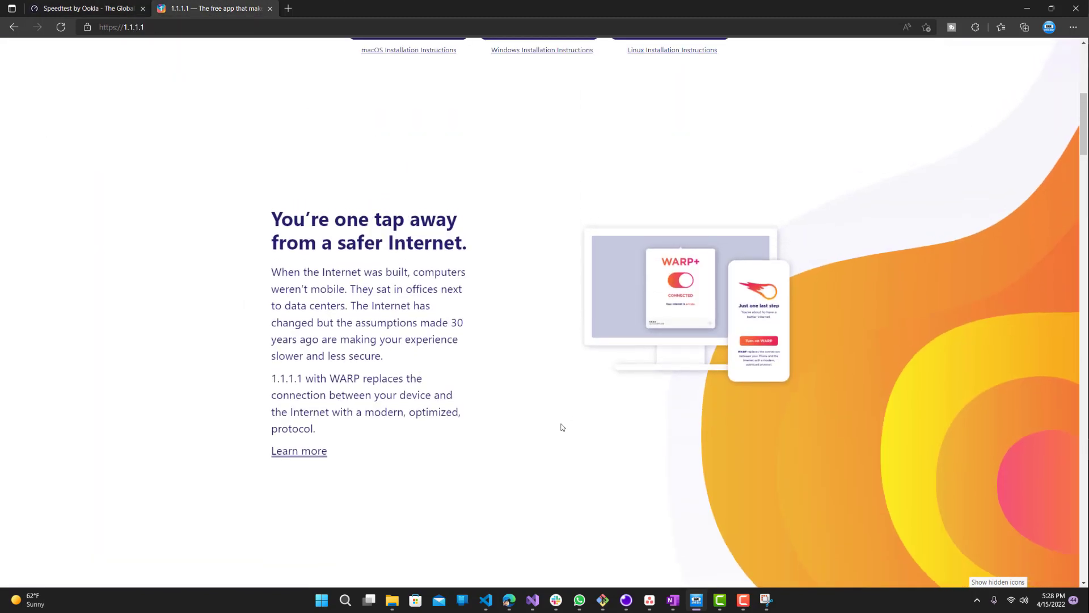
scroll(578, 416, up, 6)
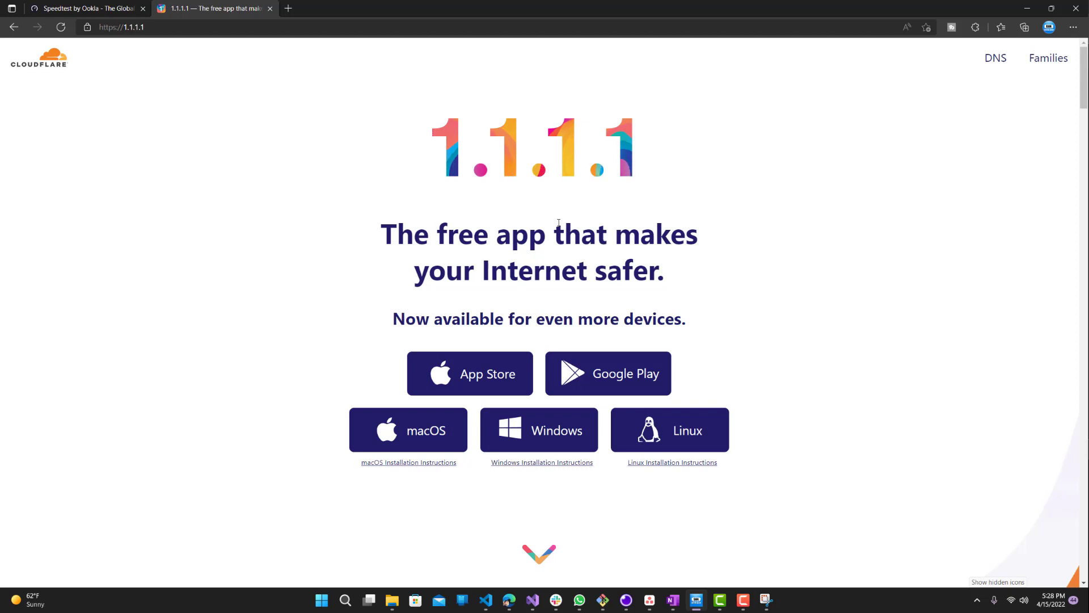
scroll(777, 243, down, 3)
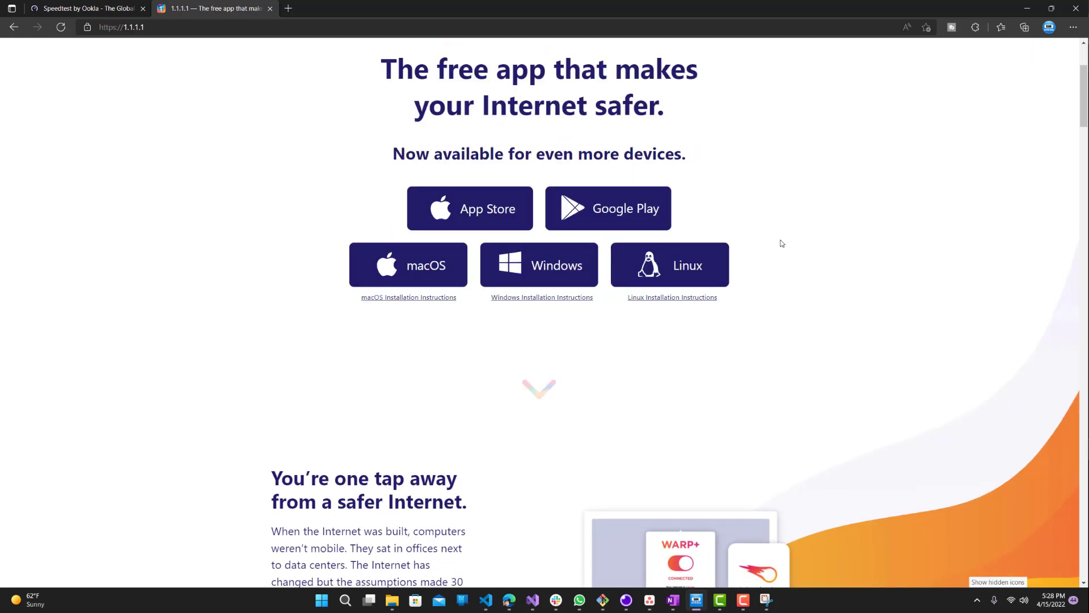
scroll(781, 242, down, 4)
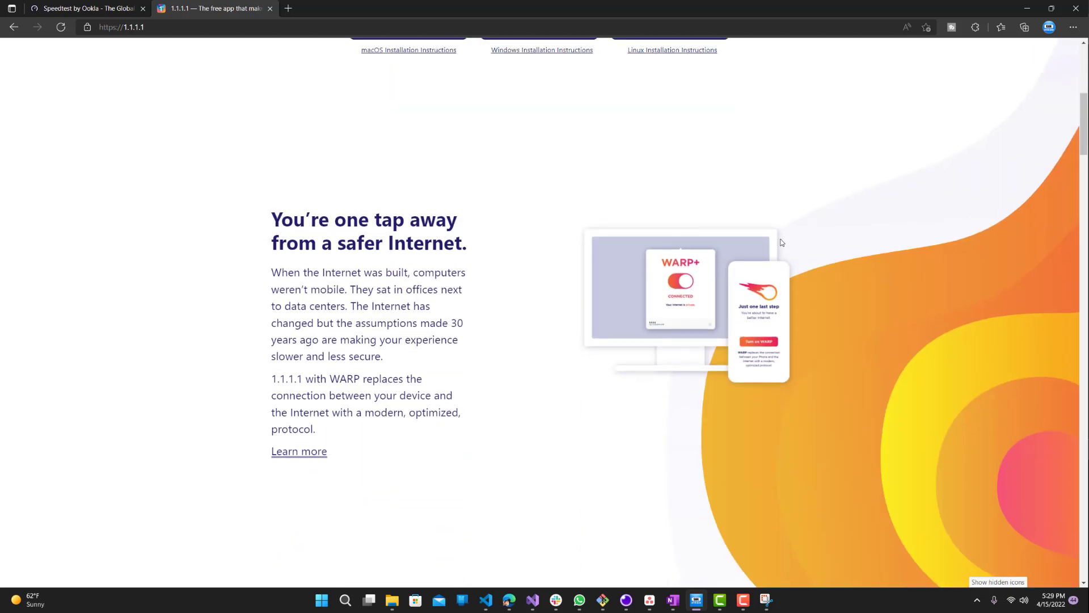
scroll(490, 223, down, 15)
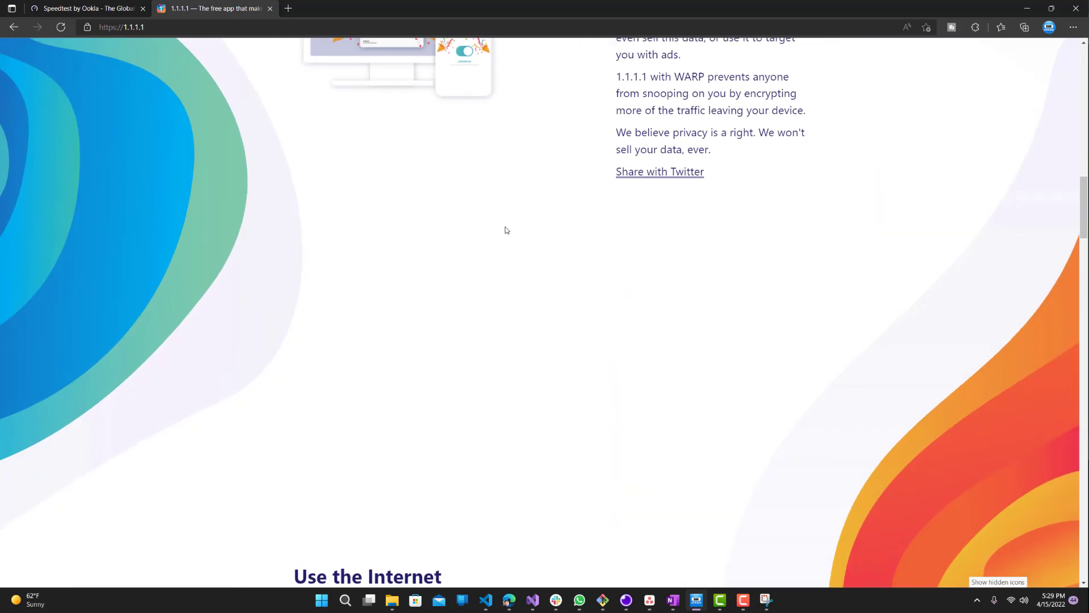
scroll(513, 232, down, 2)
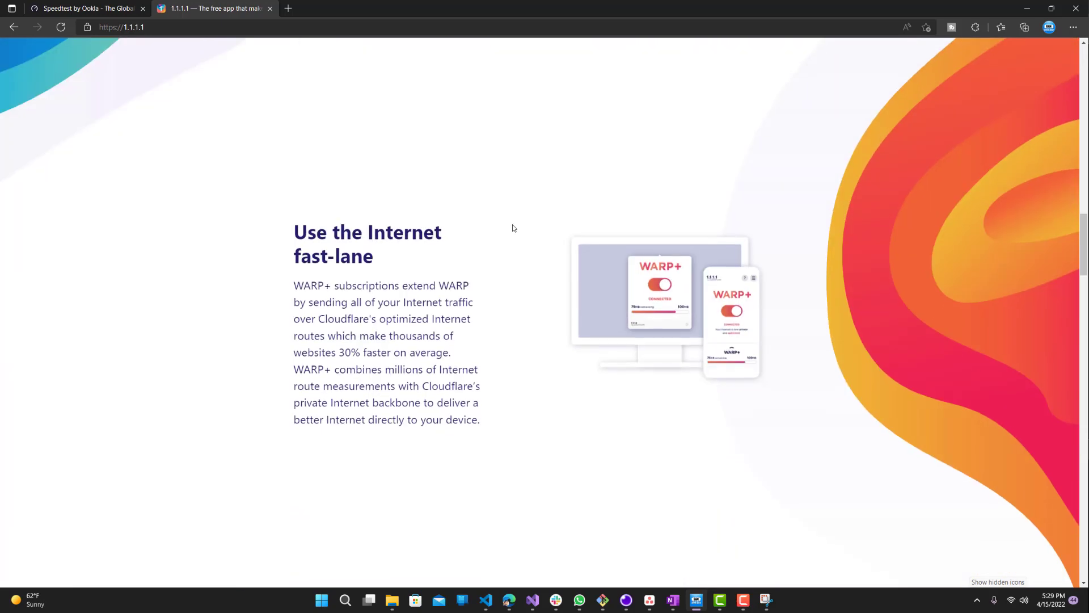